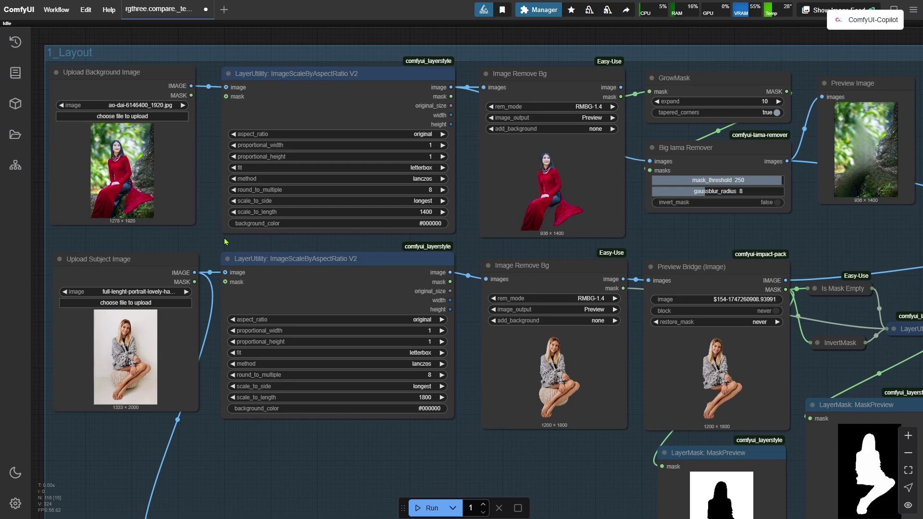
Inspect the forest background and subject loaders, their background-removal nodes, and the subject cutout
left_click(178, 155)
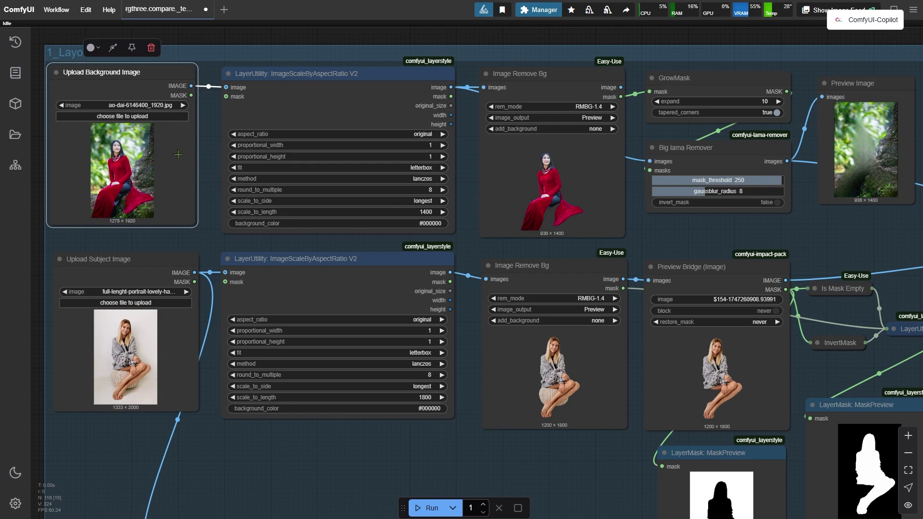
left_click(594, 190)
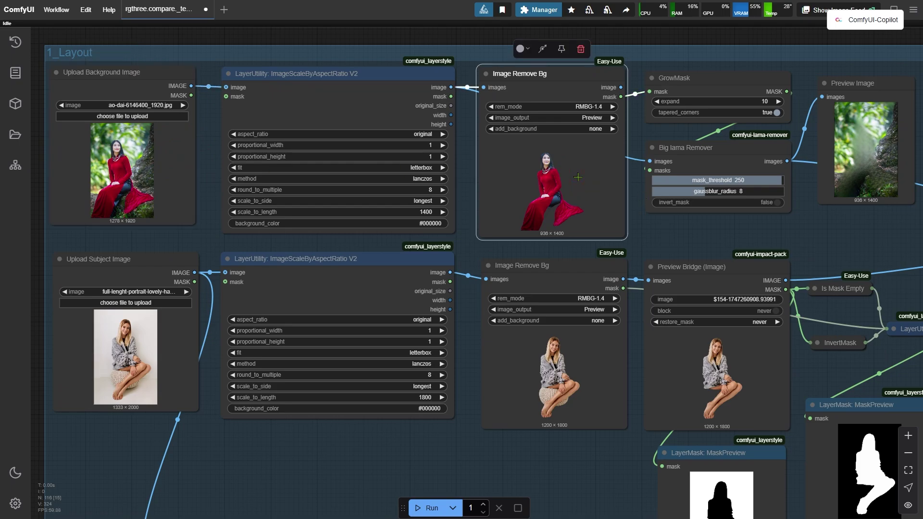
left_click(834, 156)
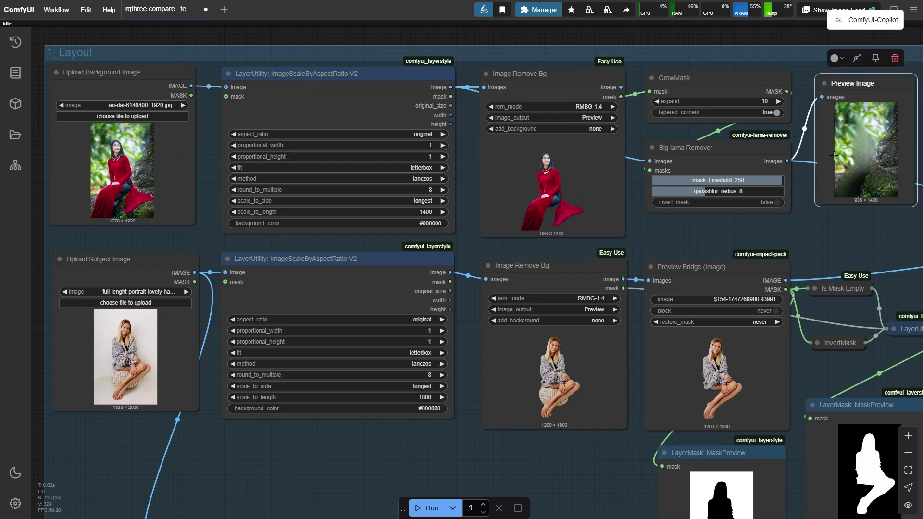
left_click(174, 271)
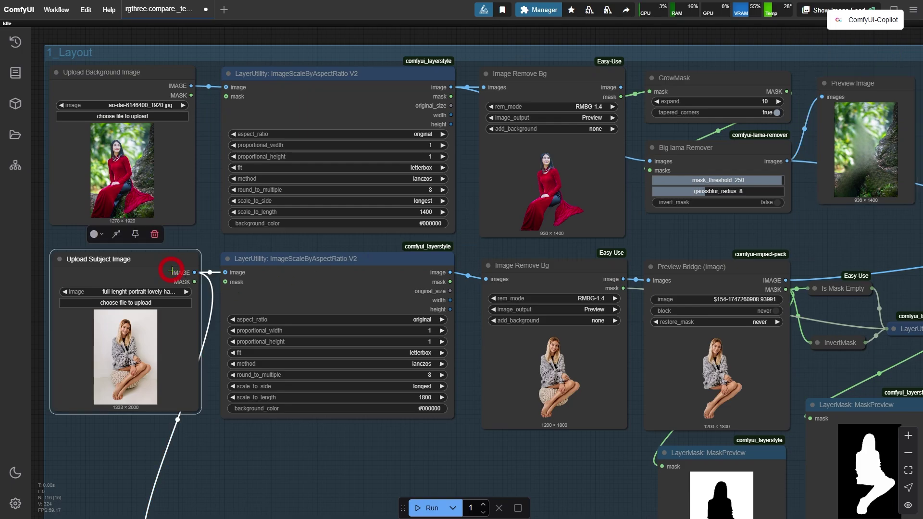
left_click(579, 270)
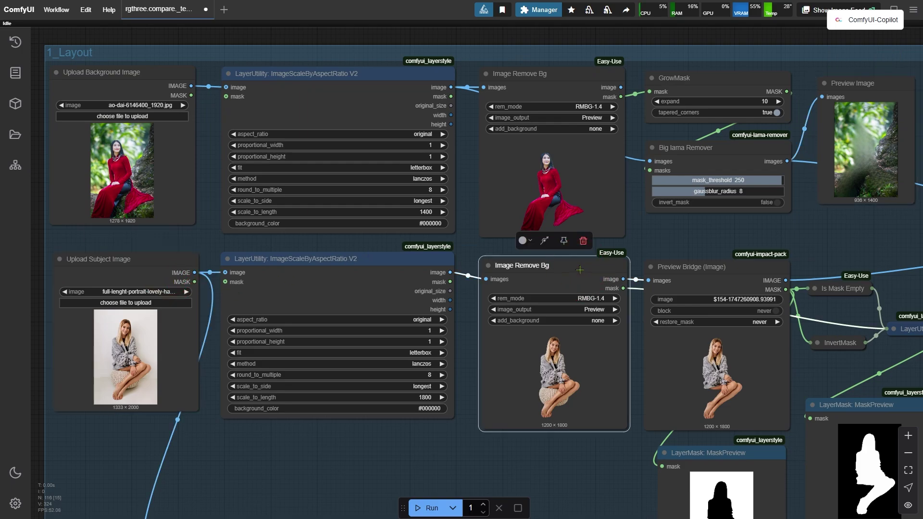
left_click(767, 370)
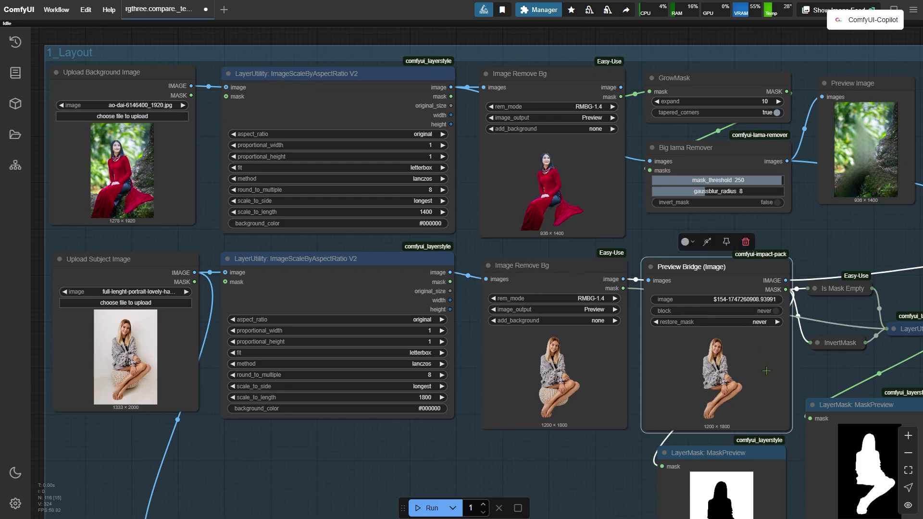
Pan and zoom out to the blend settings and the forest composite preview
left_click_drag(845, 370, 148, 145)
scroll(363, 274, "down", 3)
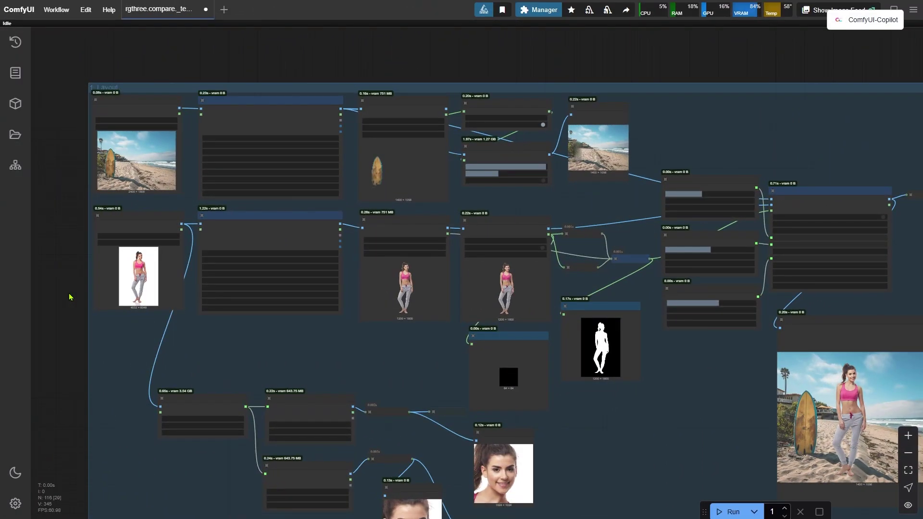
Inspect the beach background and subject loaders, mask previews and blend position settings
scroll(69, 113, "up", 10)
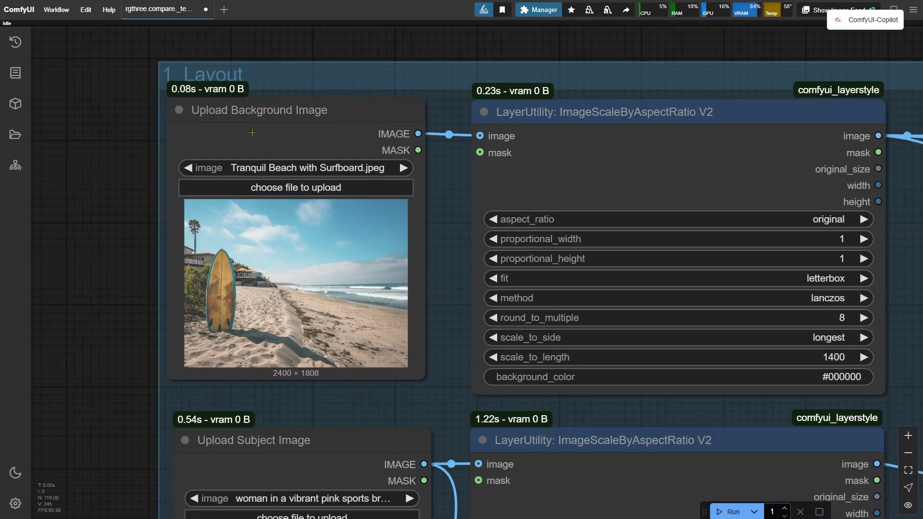
left_click(344, 111)
scroll(237, 189, "down", 3)
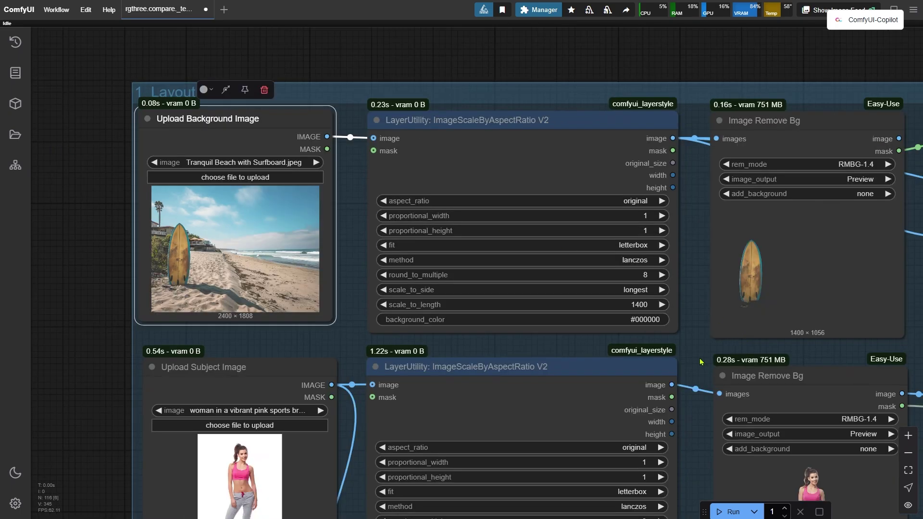
left_click_drag(701, 361, 640, 171)
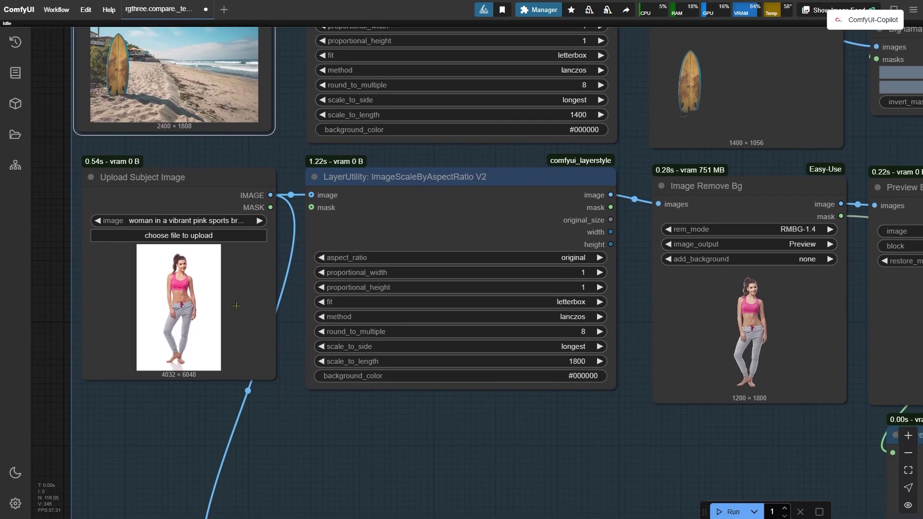
left_click(236, 305)
left_click_drag(817, 461, 160, 241)
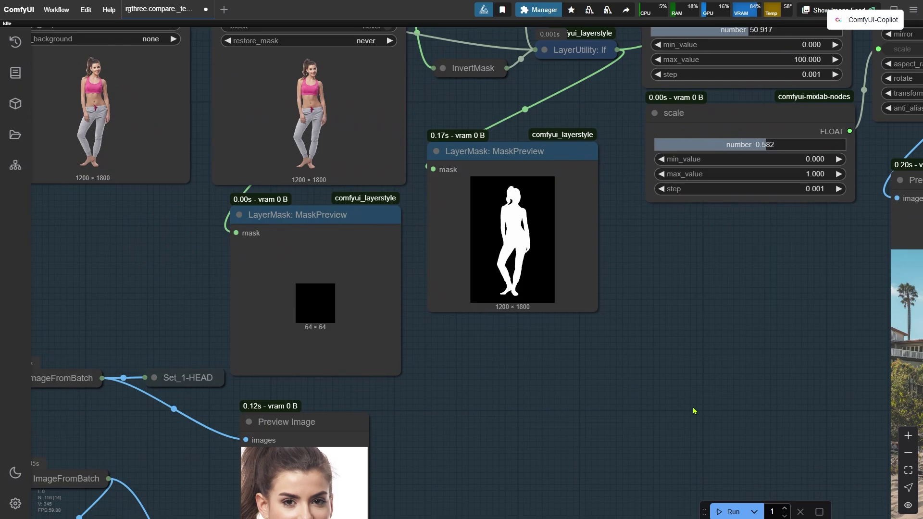
left_click_drag(694, 411, 39, 305)
left_click_drag(80, 209, 416, 393)
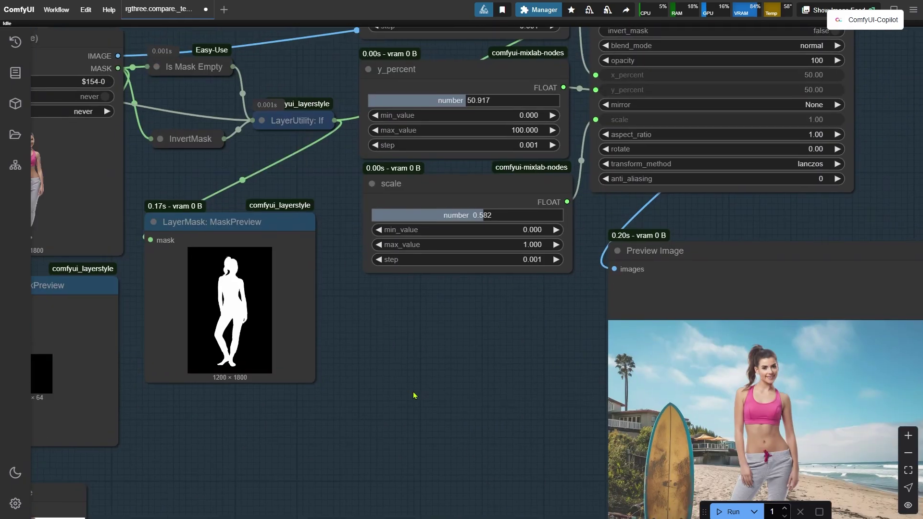
scroll(421, 413, "down", 2)
scroll(421, 415, "down", 2)
Inspect the inpainted beach background, aspect-ratio scaling and blending nodes, then center the final composite
left_click_drag(309, 119, 322, 161)
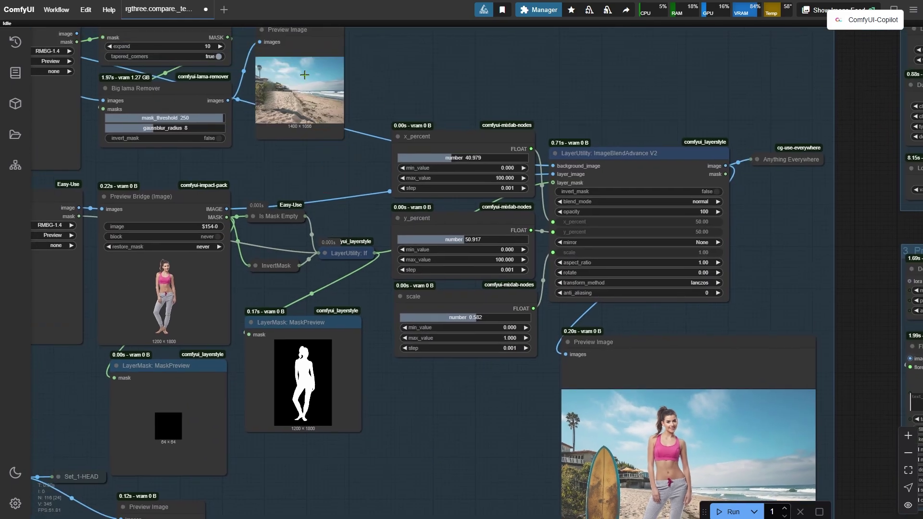
left_click(300, 66)
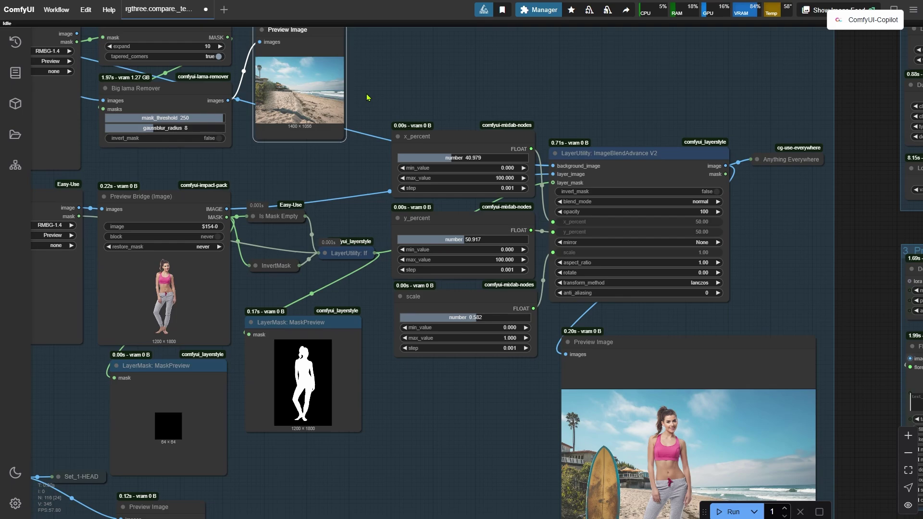
left_click_drag(224, 163, 581, 224)
left_click(238, 89)
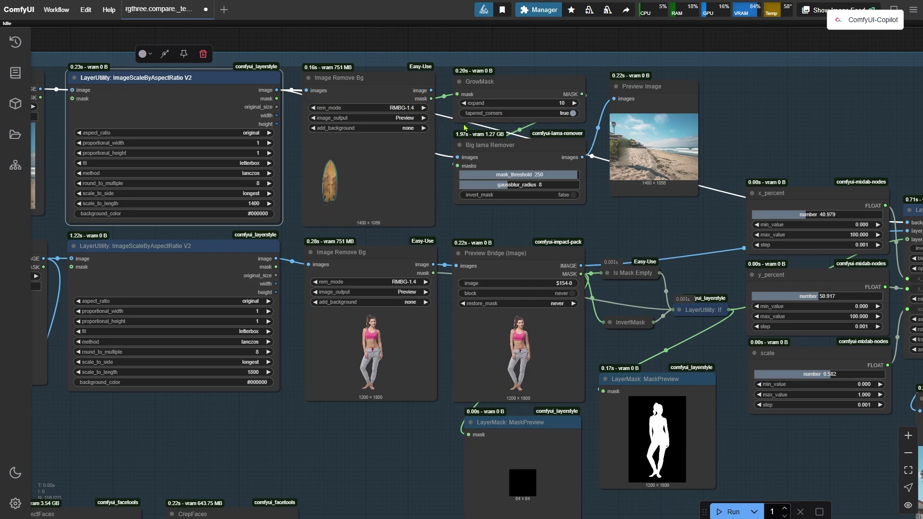
left_click_drag(726, 213, 438, 193)
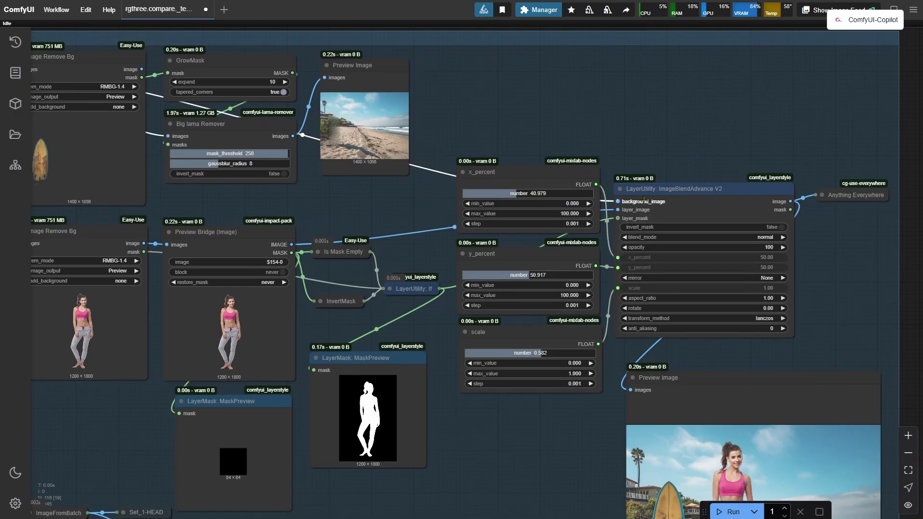
left_click(644, 202)
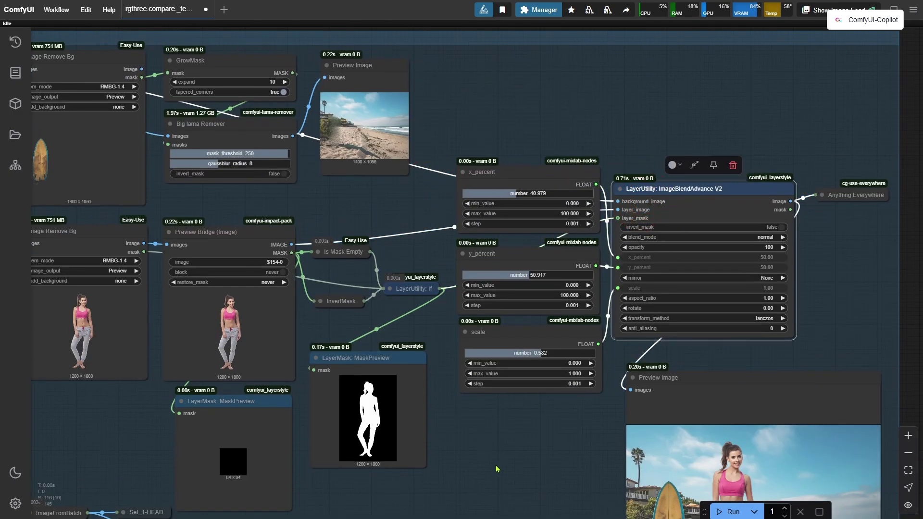
left_click_drag(514, 470, 298, 233)
scroll(356, 286, "up", 5)
left_click_drag(371, 305, 161, 293)
Pan past the 8_Face Swap group to the before/after comparison image
scroll(226, 280, "up", 2)
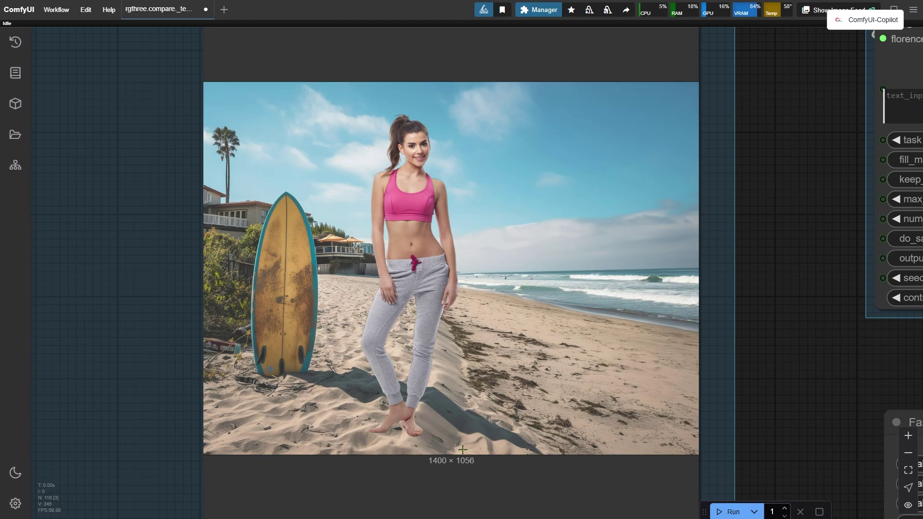
scroll(154, 166, "down", 8)
left_click_drag(668, 412, 192, 184)
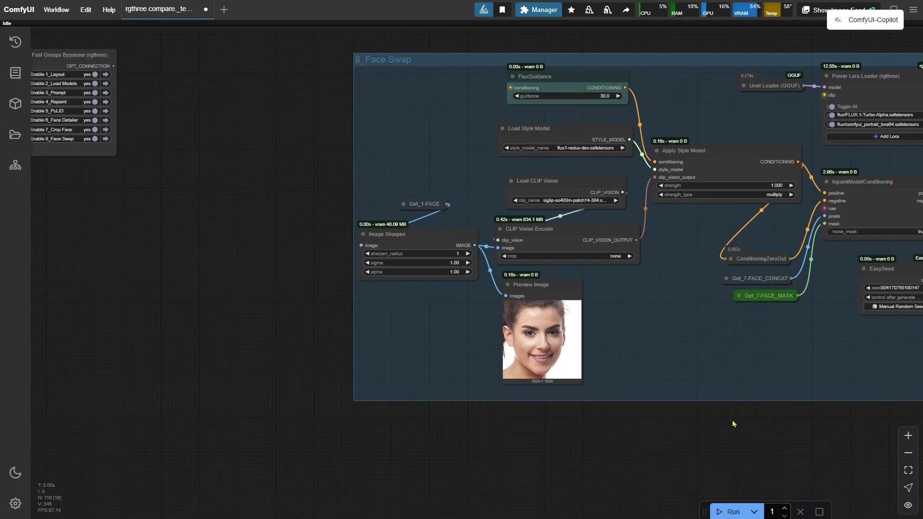
left_click_drag(693, 421, 77, 454)
left_click_drag(639, 466, 383, 457)
Zoom into the beach comparison, framing the woman's legs and the surfboard
scroll(421, 341, "up", 7)
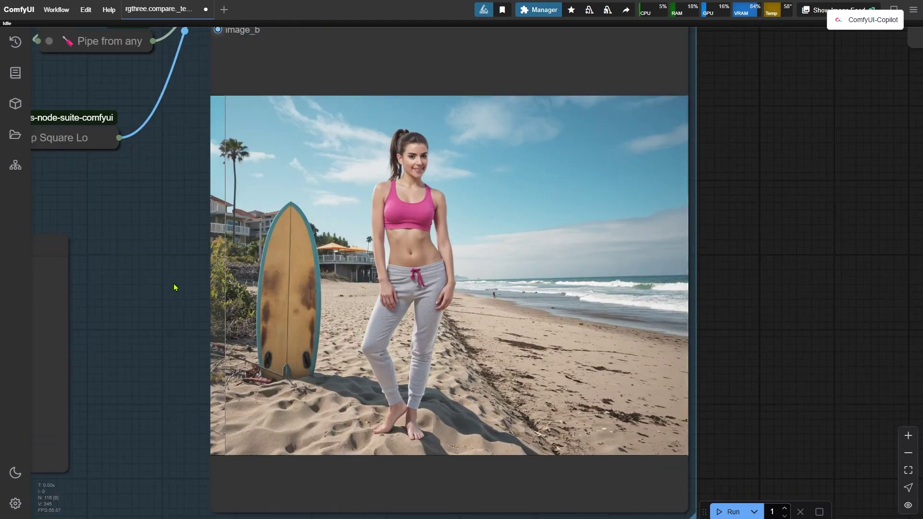
scroll(170, 284, "up", 5)
left_click_drag(157, 290, 130, 274)
scroll(141, 318, "down", 2)
left_click_drag(143, 320, 130, 321)
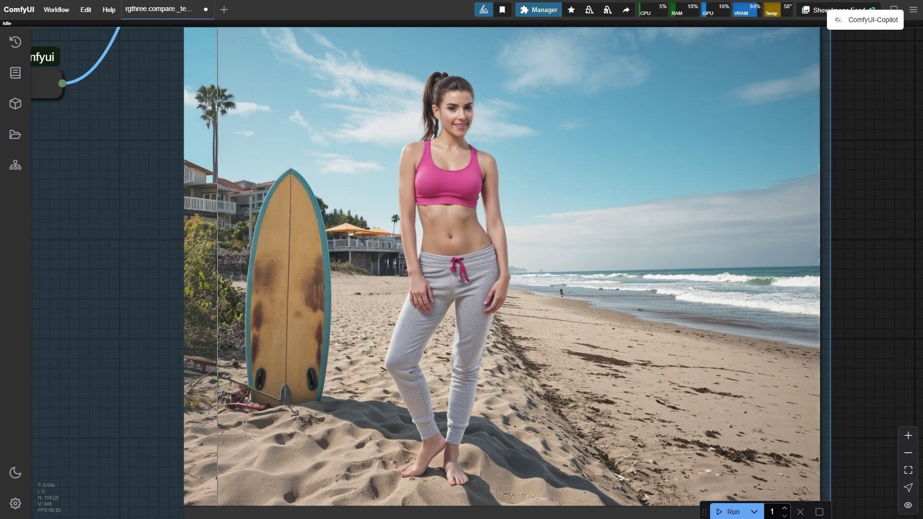
scroll(265, 384, "down", 3)
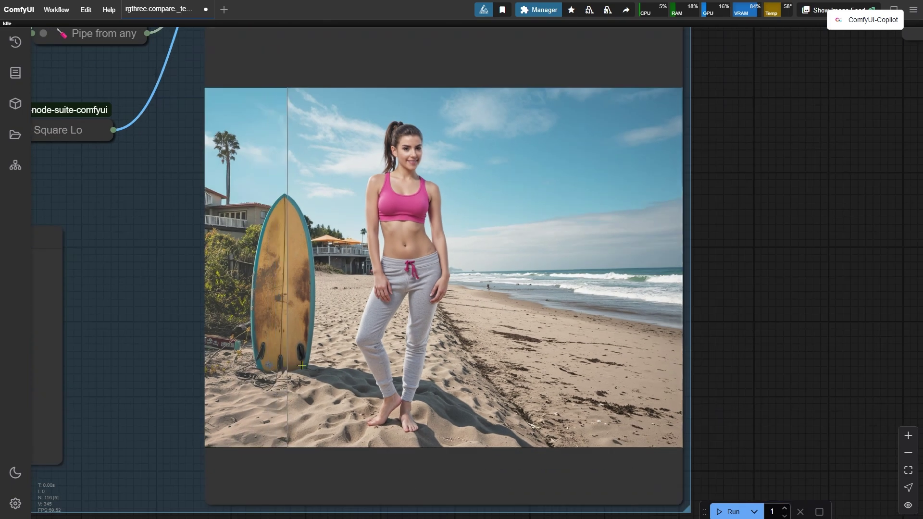
scroll(327, 430, "up", 6)
scroll(327, 431, "up", 1)
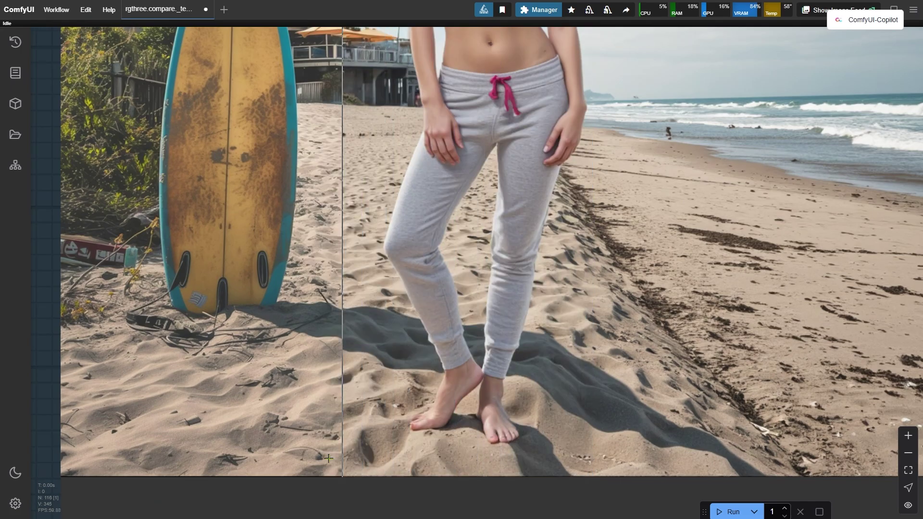
scroll(233, 460, "down", 6)
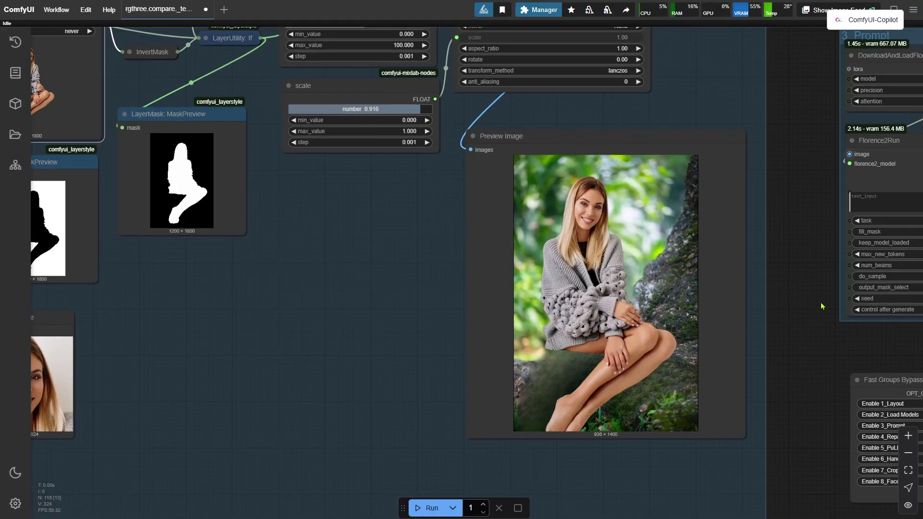
scroll(825, 308, "up", 1)
scroll(829, 300, "up", 1)
scroll(790, 337, "up", 1)
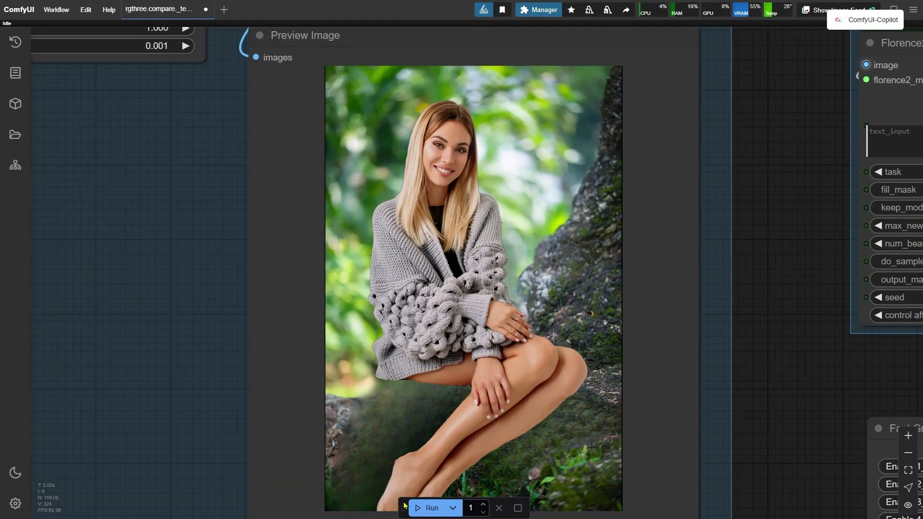
left_click_drag(403, 508, 704, 511)
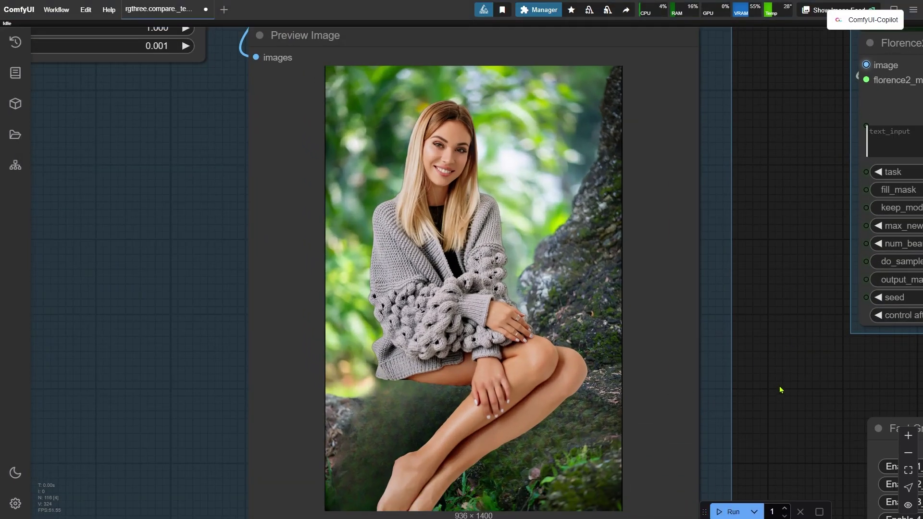
scroll(781, 388, "up", 1)
mouse_move(780, 390)
left_mouse_down()
mouse_move(785, 373)
mouse_move(784, 384)
left_mouse_up()
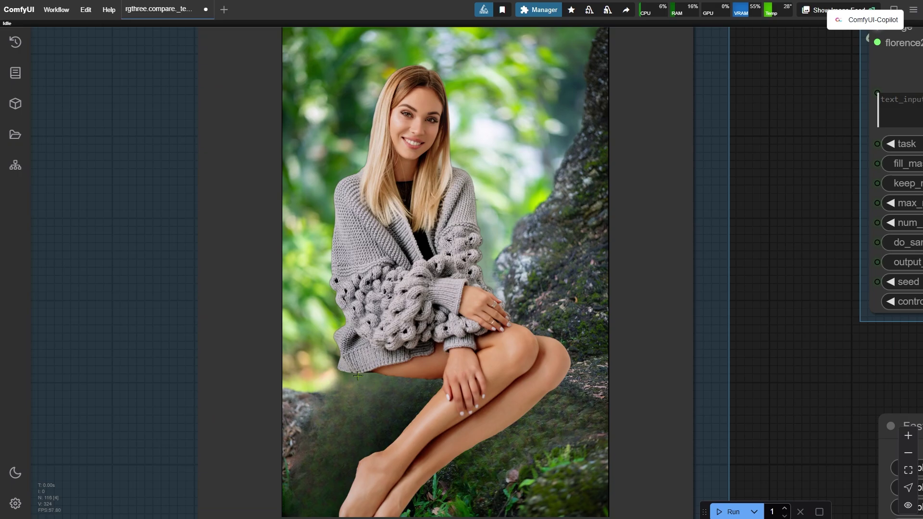
left_click_drag(864, 358, 233, 289)
scroll(258, 315, "down", 5)
left_click_drag(823, 285, 59, 391)
left_click_drag(633, 407, 280, 447)
scroll(560, 427, "up", 4)
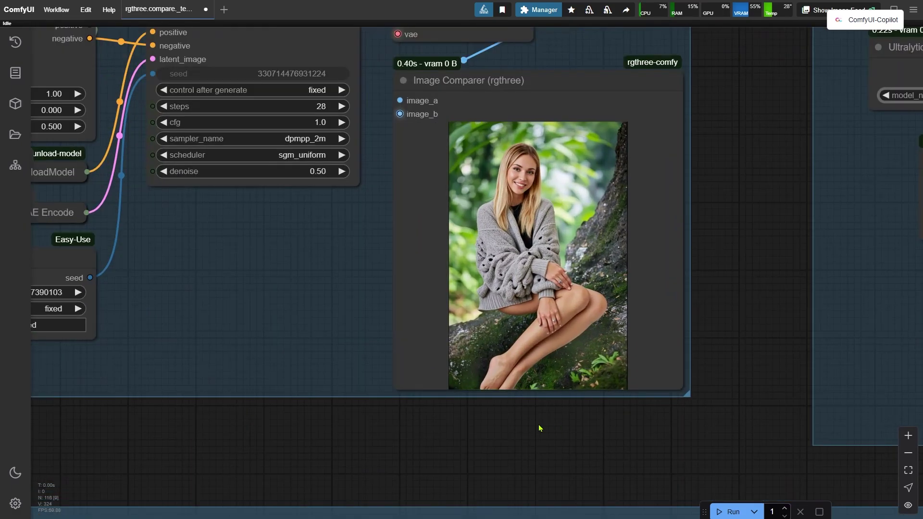
left_click_drag(525, 415, 426, 469)
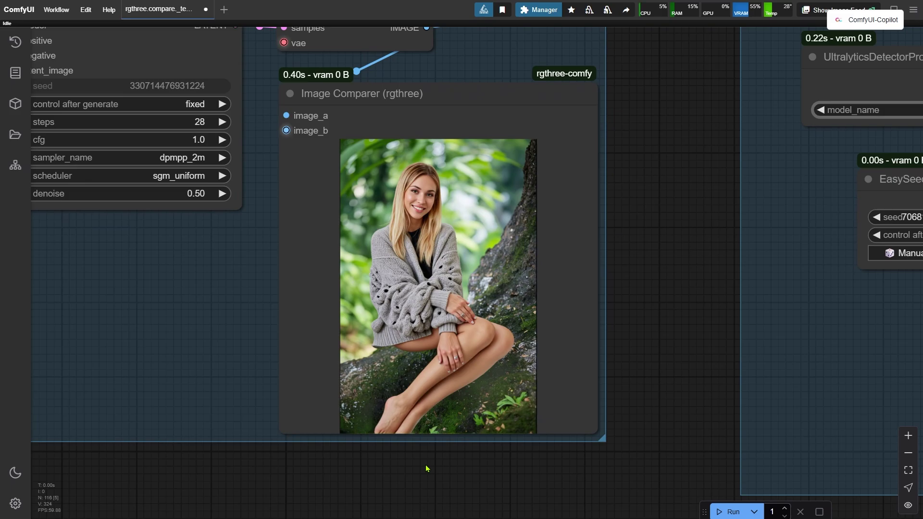
left_click_drag(176, 483, 756, 453)
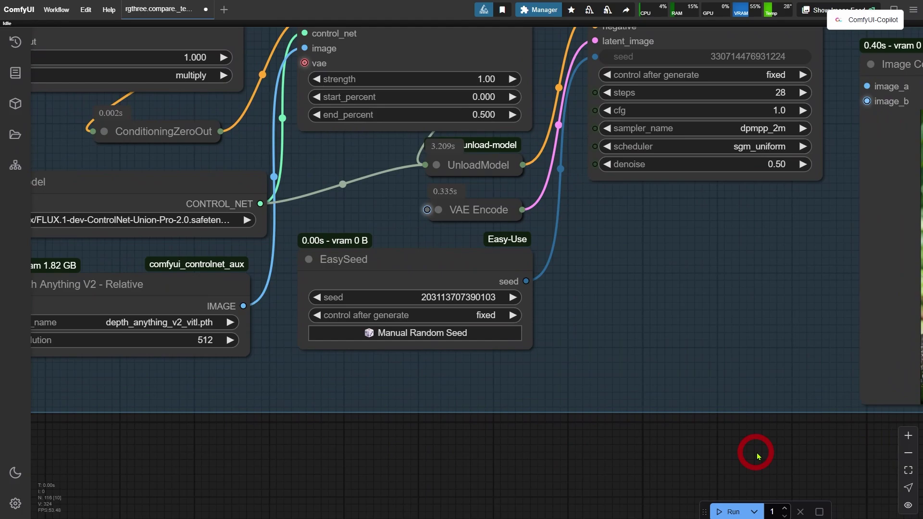
scroll(757, 454, "down", 2)
left_click_drag(424, 463, 634, 474)
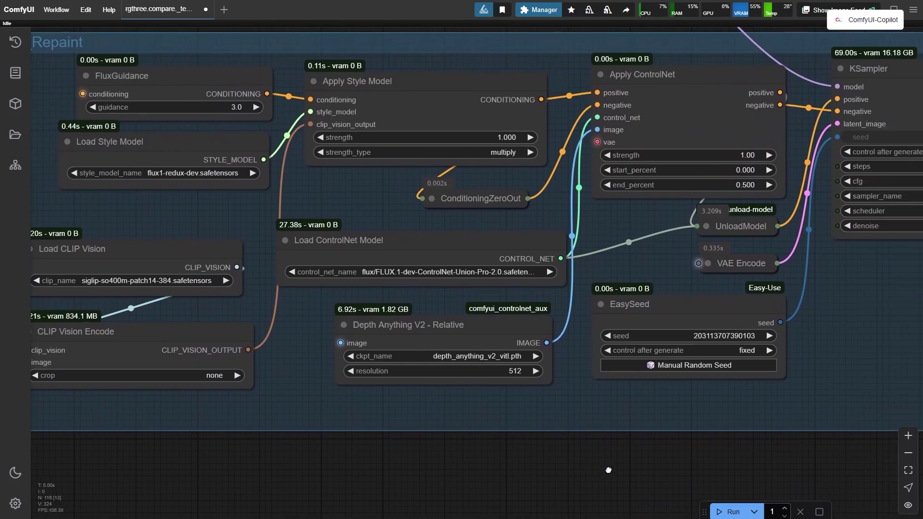
left_click(516, 243)
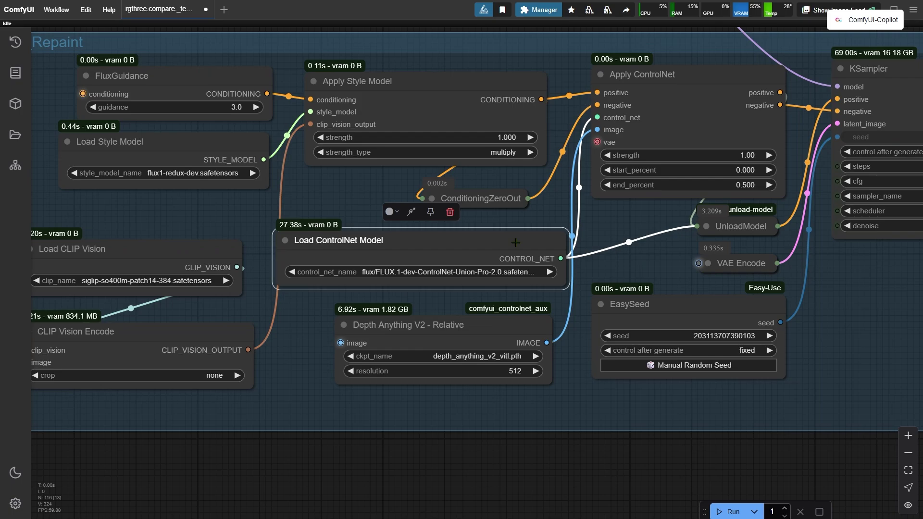
left_click(197, 143)
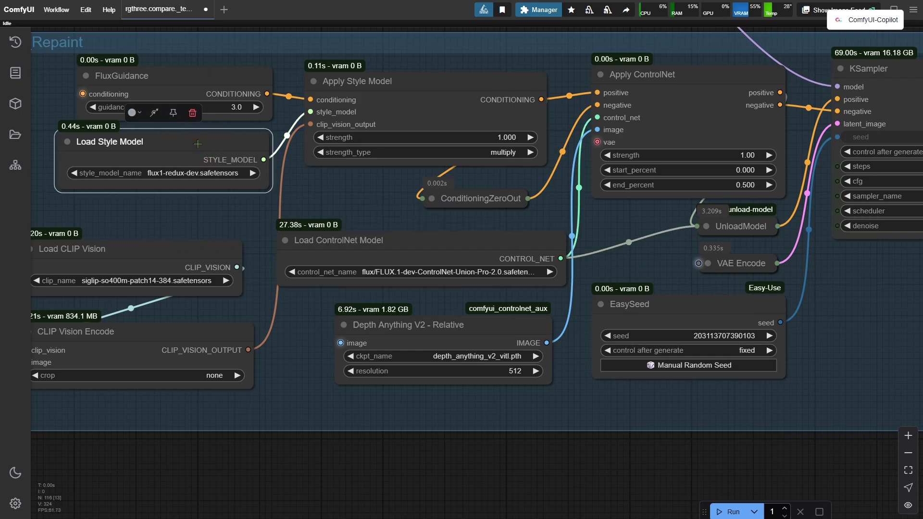
scroll(261, 287, "down", 1)
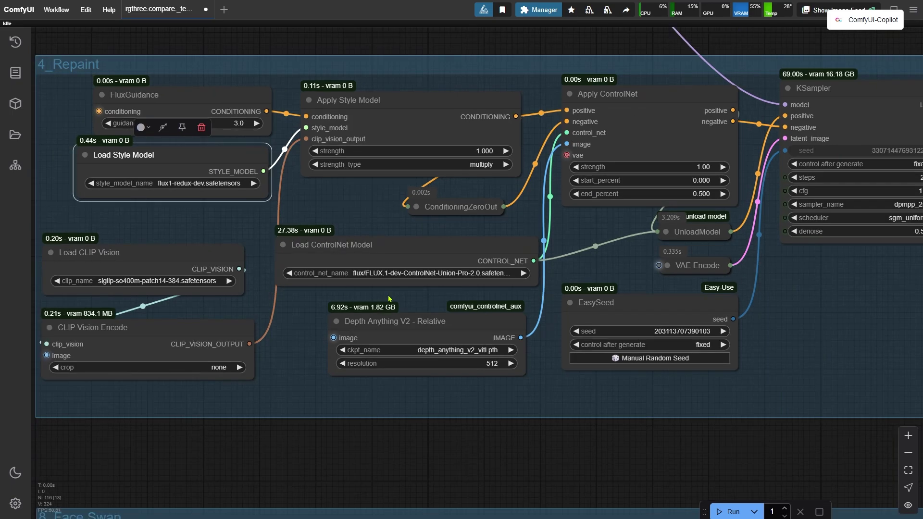
left_click_drag(615, 401, 500, 485)
left_click_drag(779, 54, 663, 136)
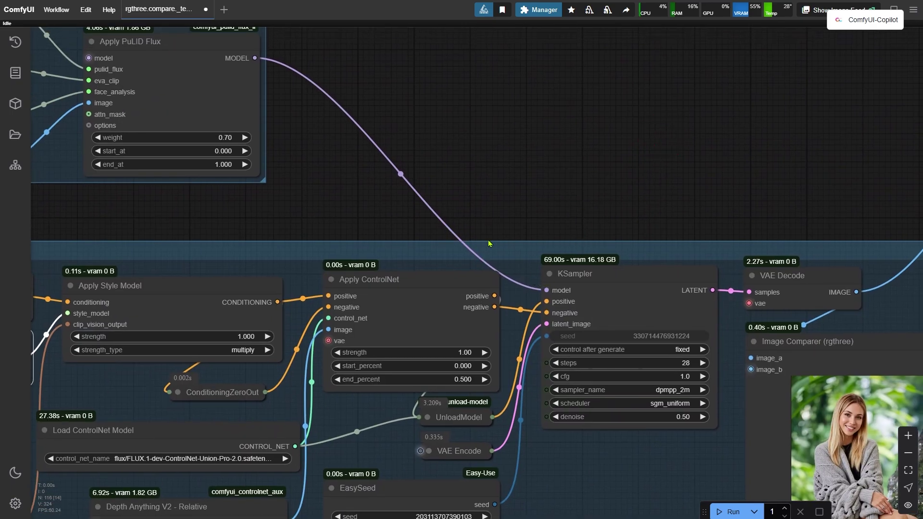
left_click_drag(324, 140, 640, 253)
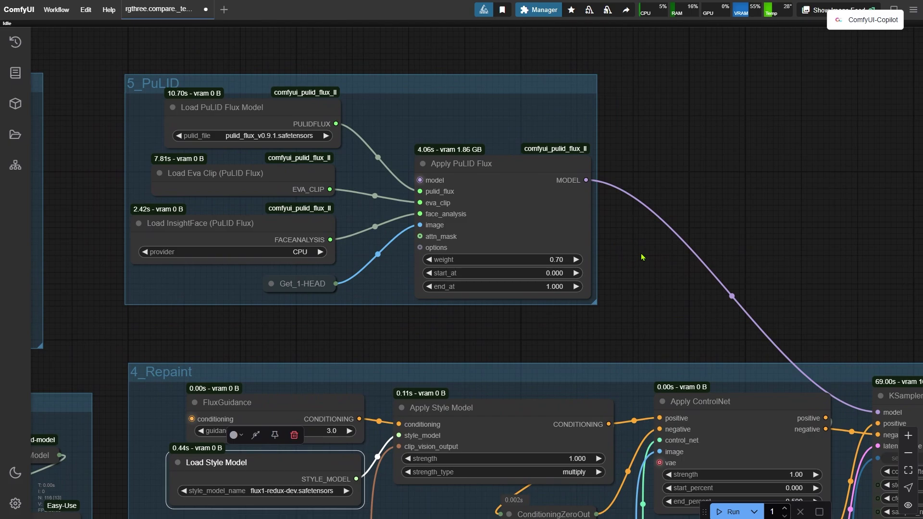
left_click_drag(762, 304, 416, 141)
left_click_drag(602, 445, 434, 362)
scroll(509, 312, "up", 1)
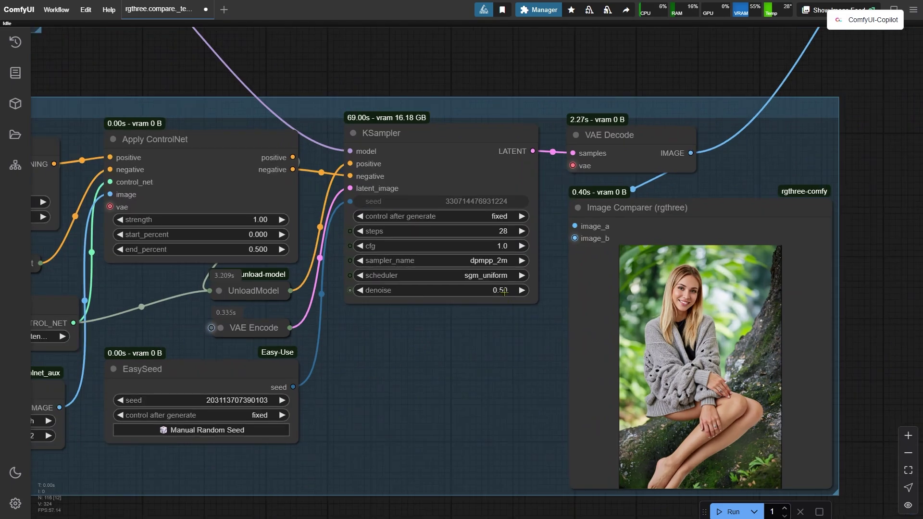
left_click(480, 291)
left_click(630, 268)
left_click_drag(432, 473, 346, 336)
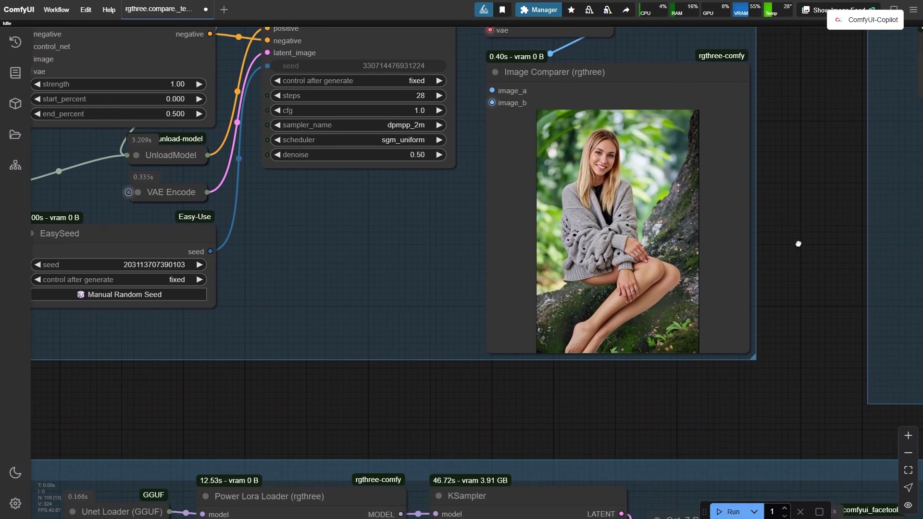
scroll(762, 239, "up", 5)
scroll(762, 240, "up", 3)
left_click_drag(743, 237, 777, 249)
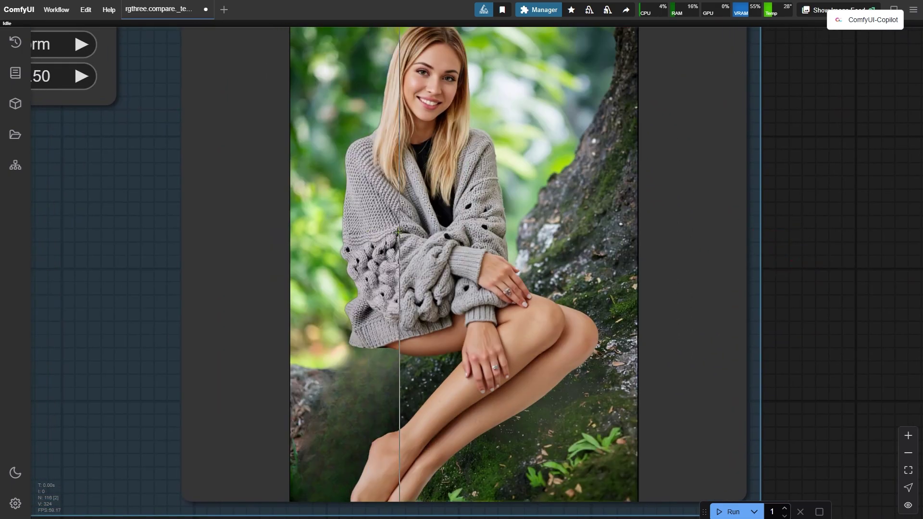
scroll(402, 241, "up", 4)
scroll(412, 242, "up", 4)
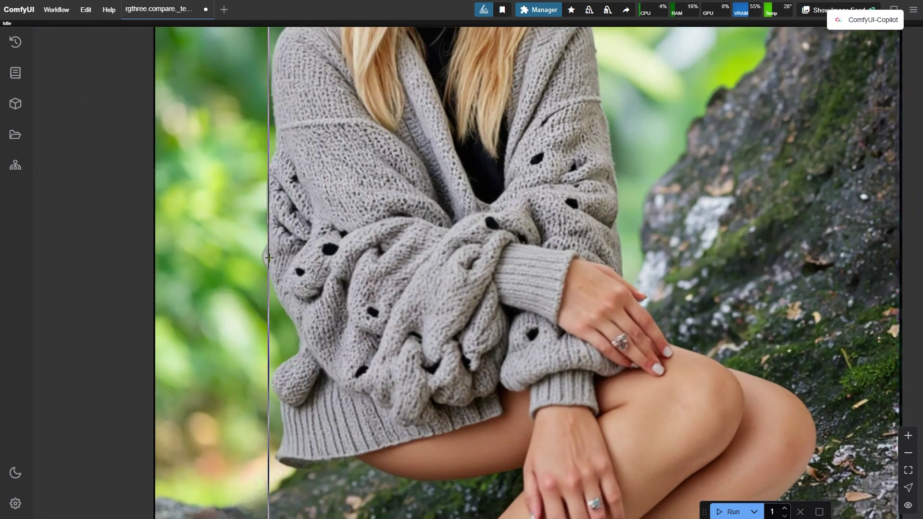
scroll(277, 248, "down", 1)
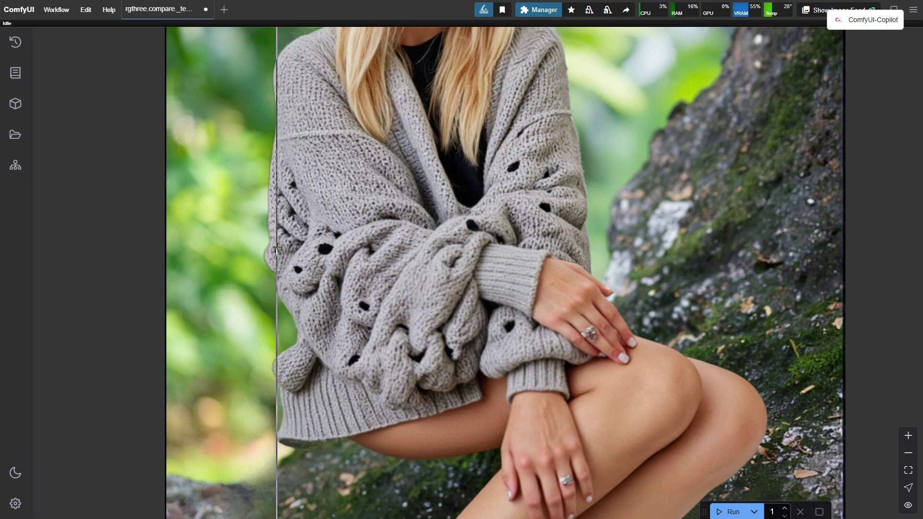
scroll(277, 248, "down", 6)
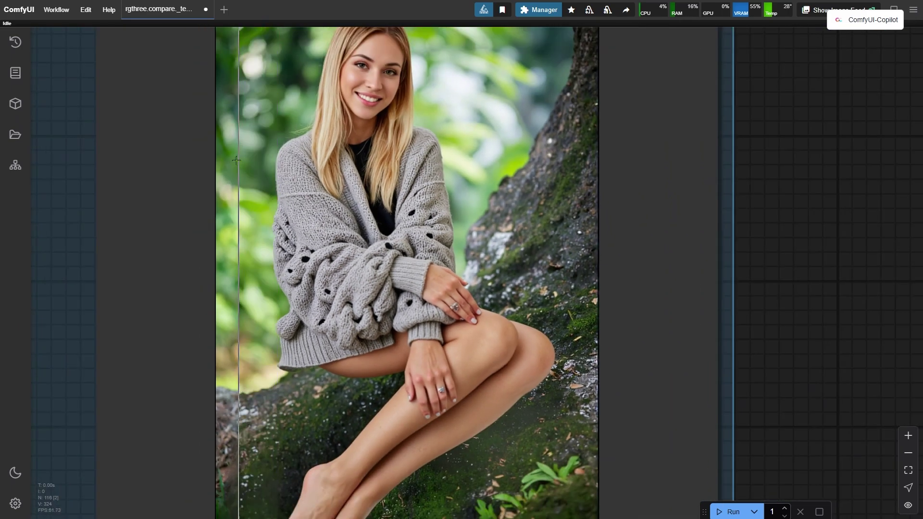
left_click_drag(790, 163, 844, 211)
scroll(353, 82, "up", 3)
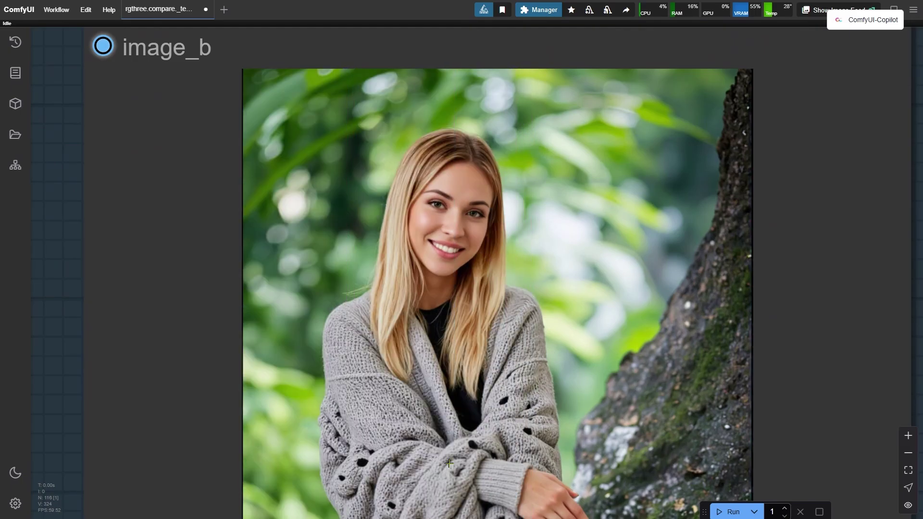
scroll(533, 218, "down", 9)
left_click_drag(713, 427, 745, 89)
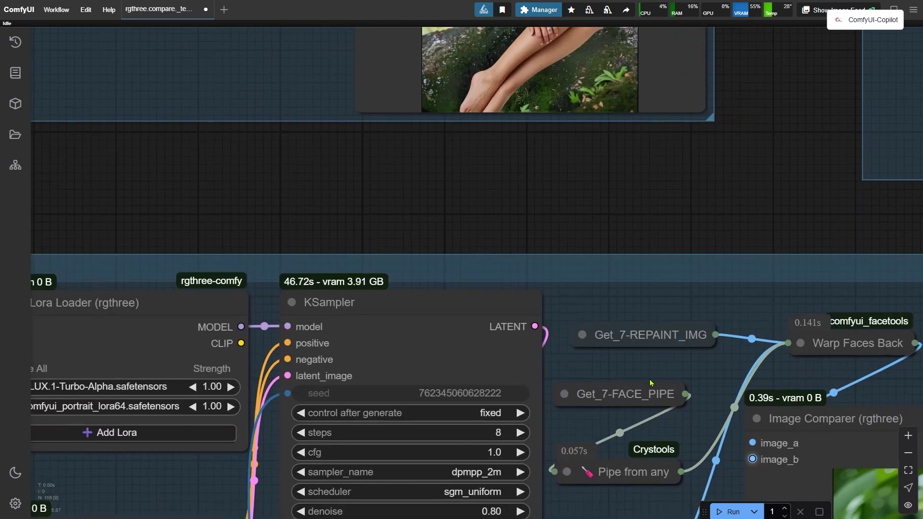
left_click_drag(685, 374, 433, 91)
scroll(328, 141, "down", 1)
left_click_drag(433, 359, 187, 209)
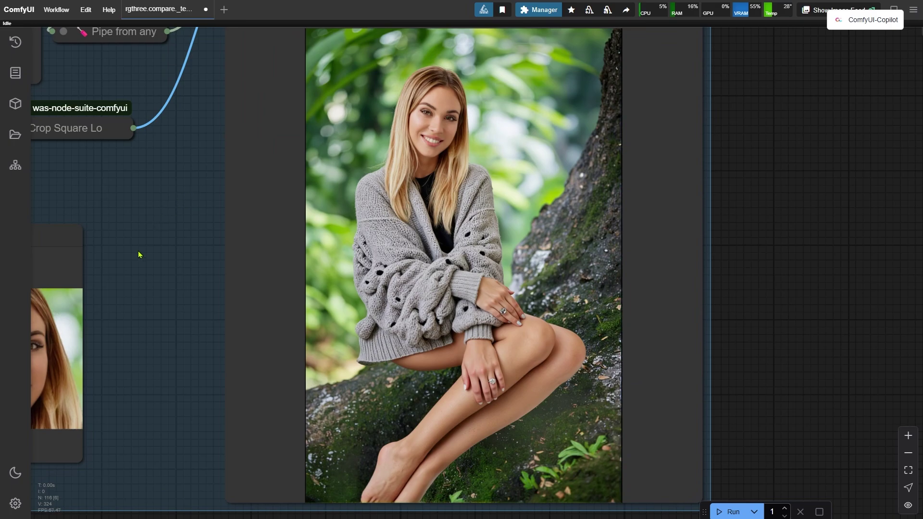
left_click_drag(140, 255, 390, 255)
left_click(250, 320)
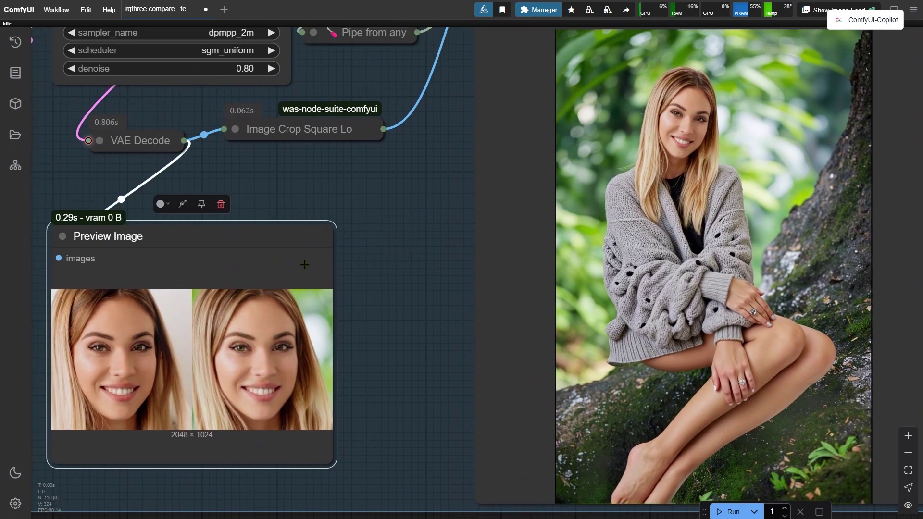
left_click_drag(430, 319, 99, 227)
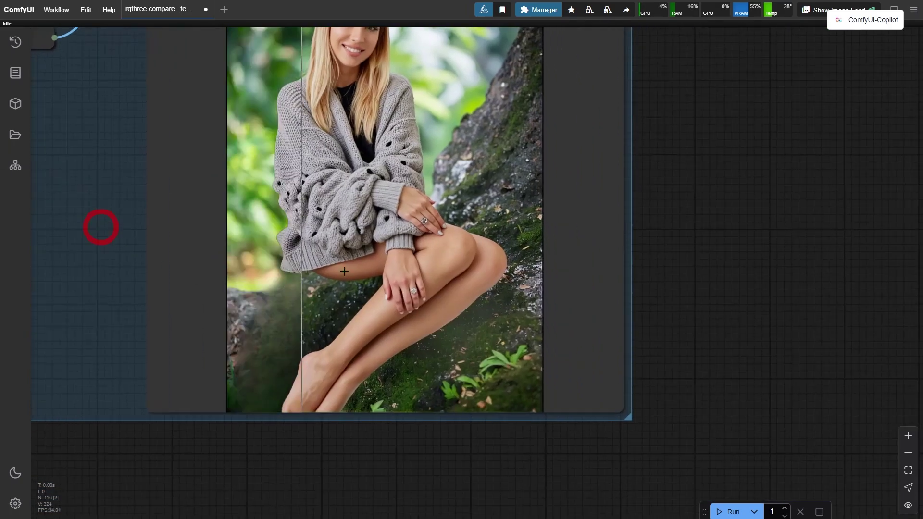
scroll(332, 259, "up", 9)
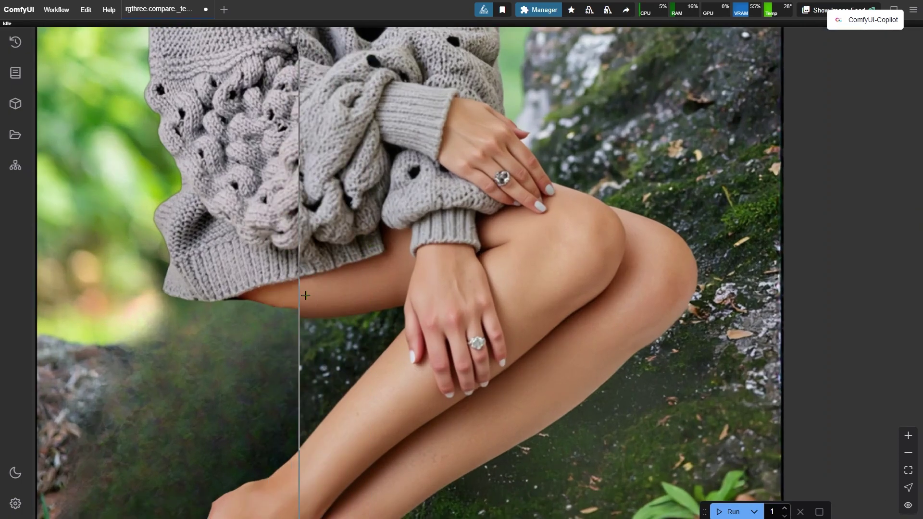
scroll(319, 310, "down", 10)
scroll(288, 279, "down", 2)
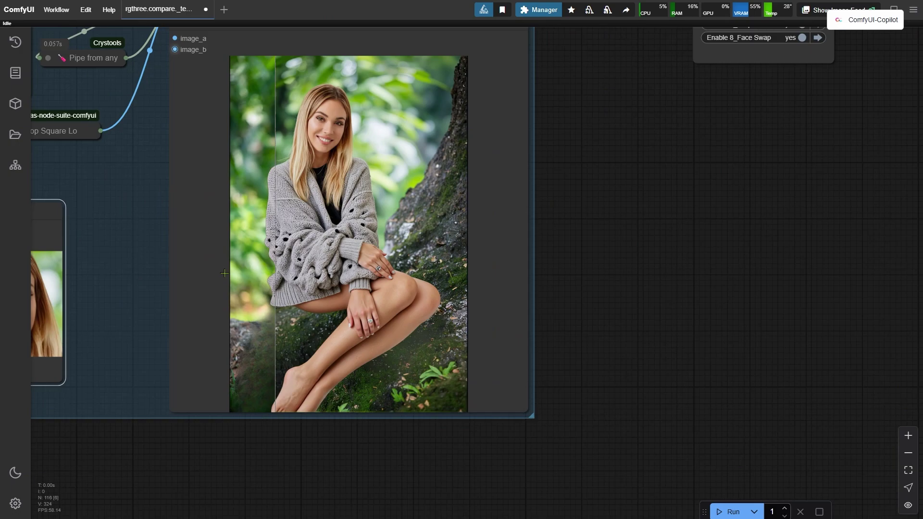
scroll(185, 247, "up", 2)
left_click_drag(183, 255, 181, 252)
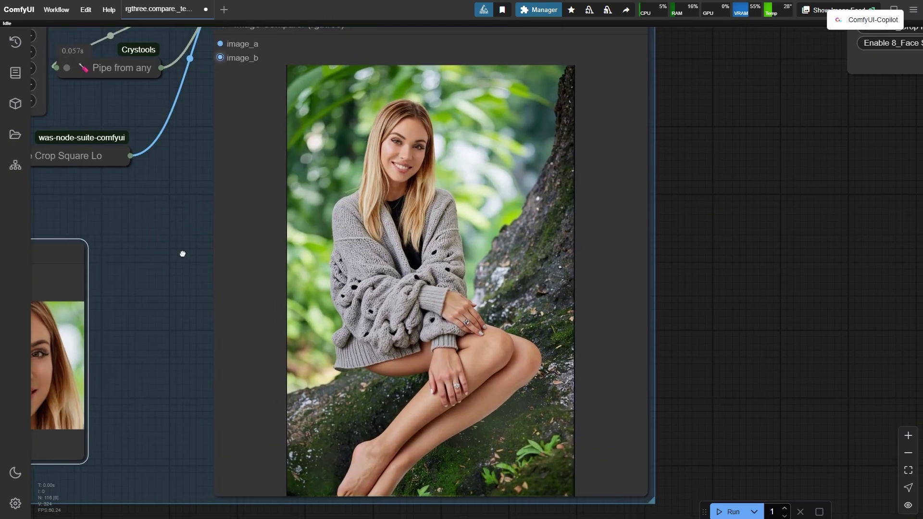